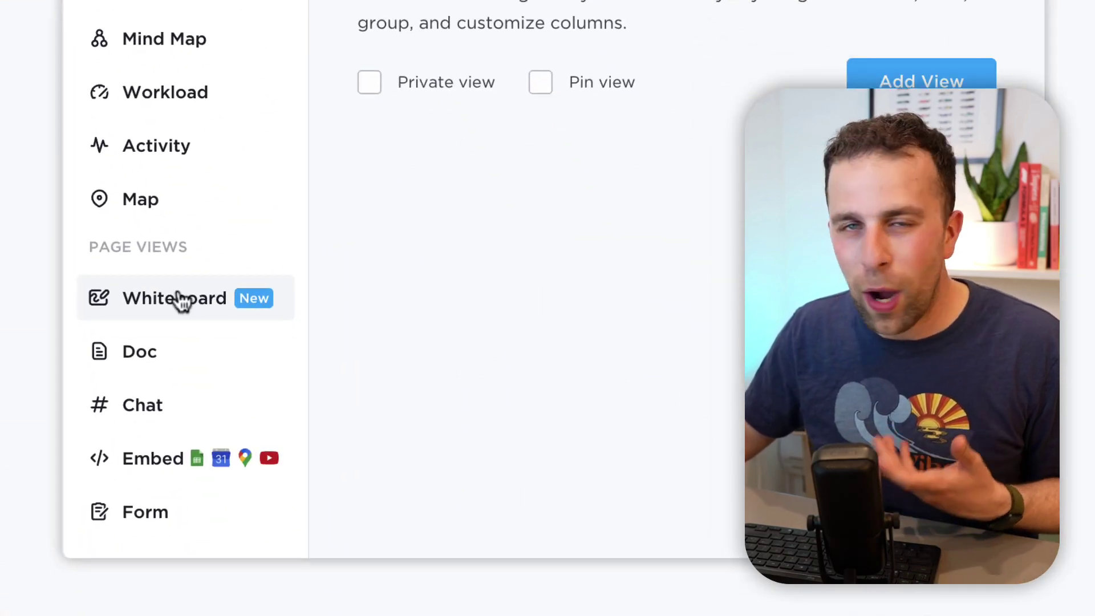
# Add a Whiteboard view from Page Views to bring up the Create Whiteboard template gallery
pyautogui.click(180, 298)
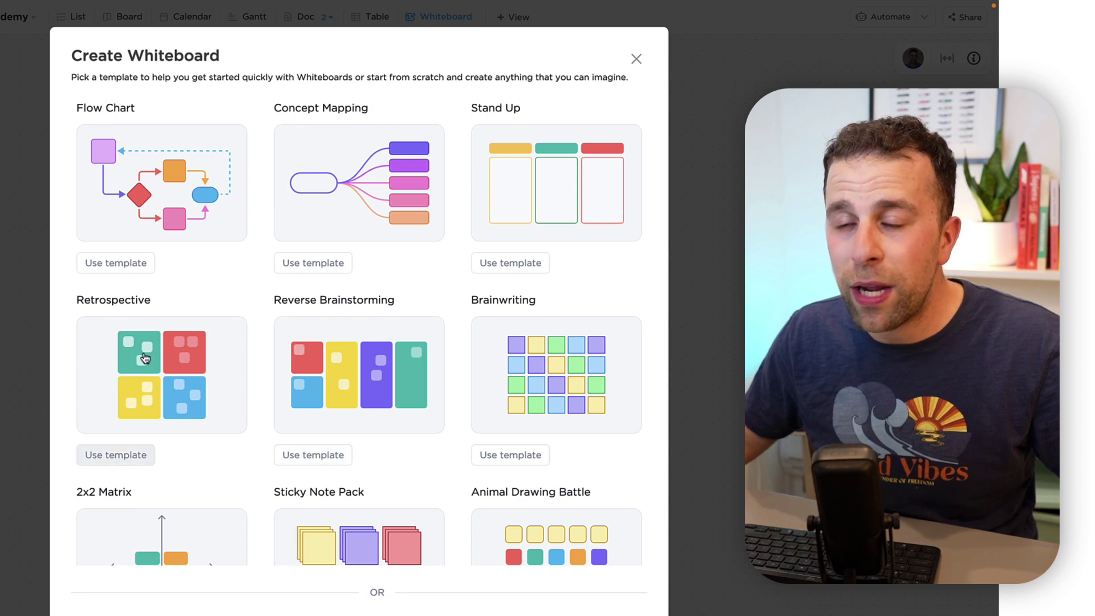
# Browse the whiteboard templates and start from Concept Mapping: Main Concept, four Sub-Concepts, Thought boxes
pyautogui.scroll(-2, 169, 439)
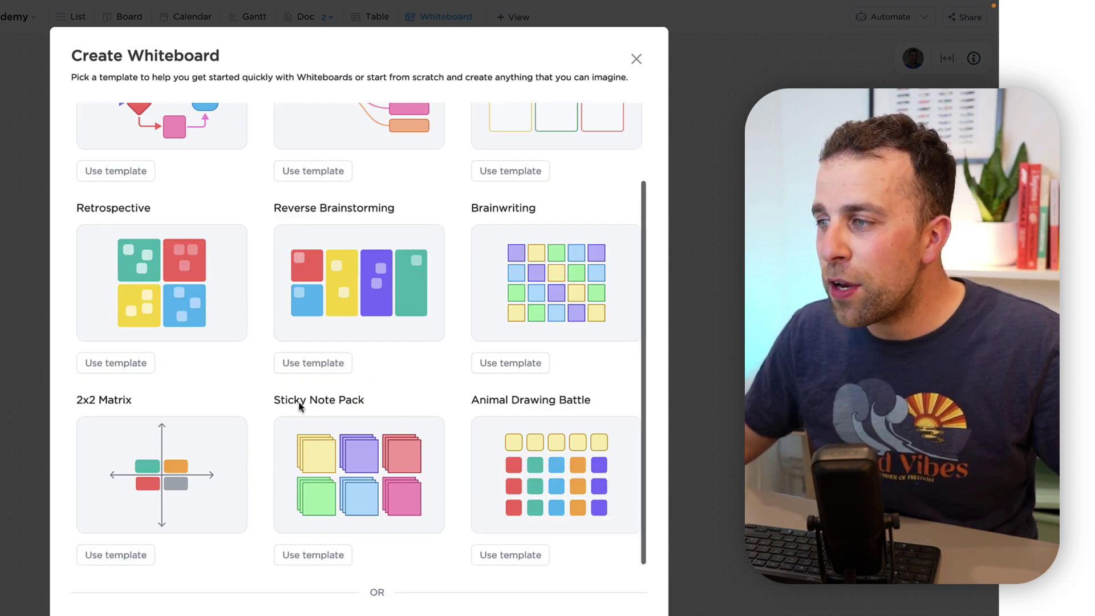
pyautogui.scroll(2, 388, 368)
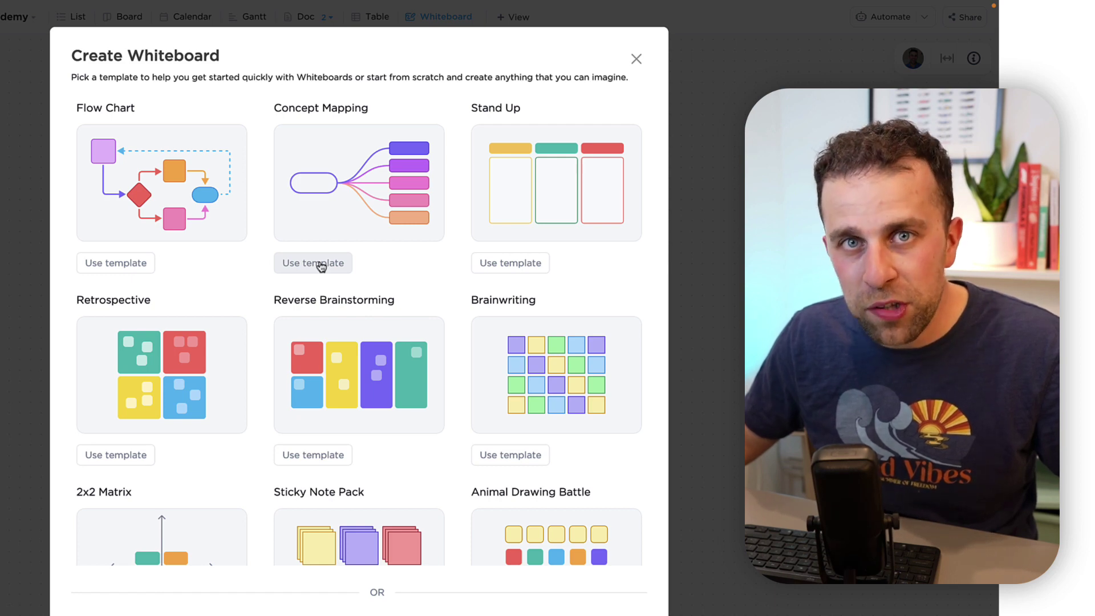
pyautogui.scroll(-2, 322, 266)
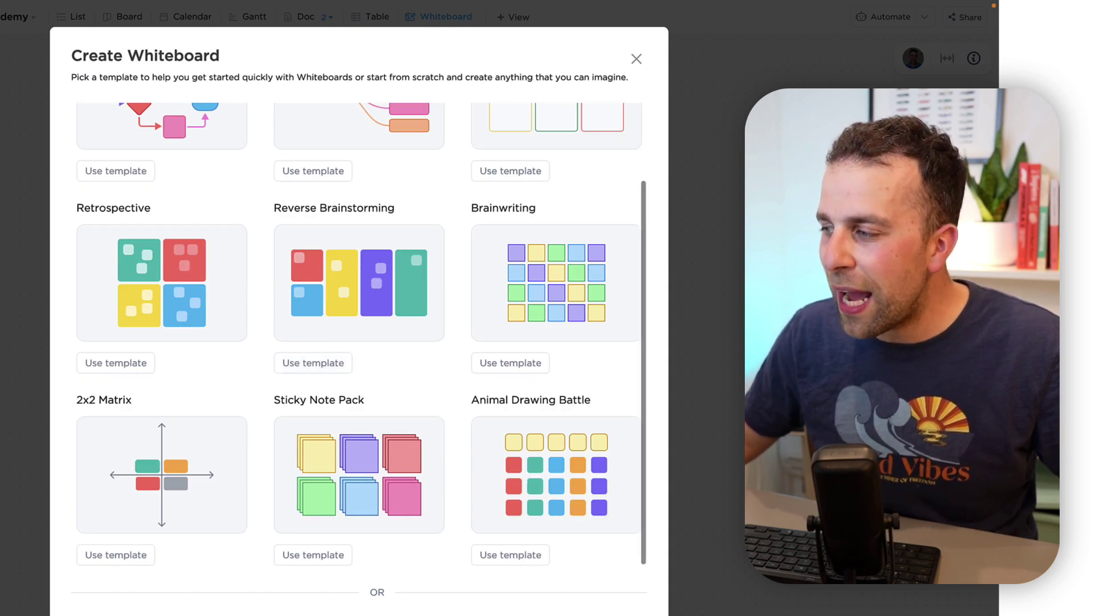
pyautogui.scroll(2, 396, 324)
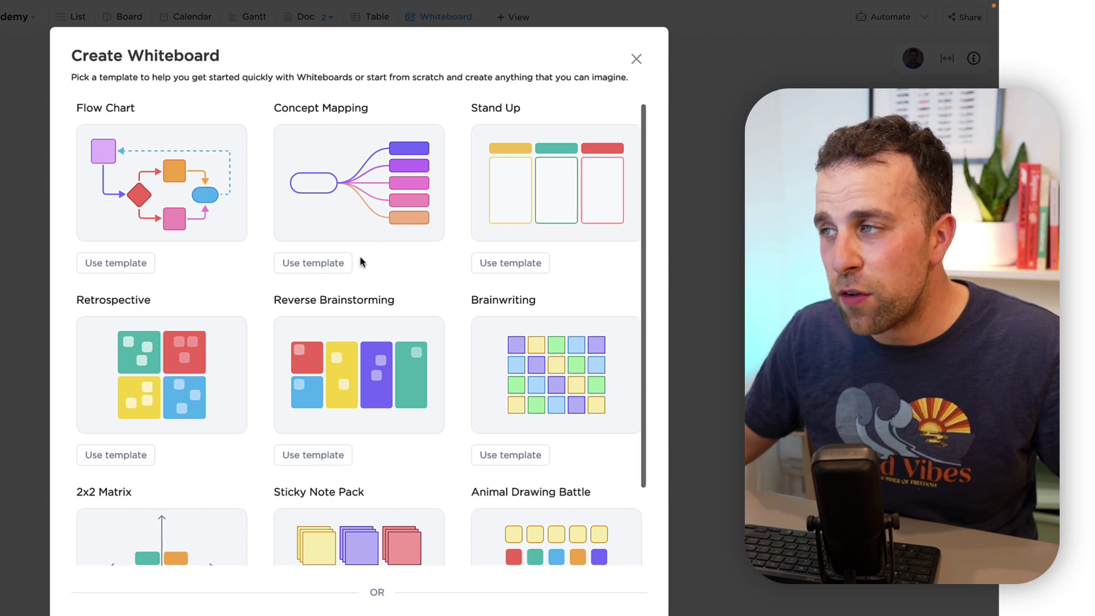
pyautogui.click(329, 263)
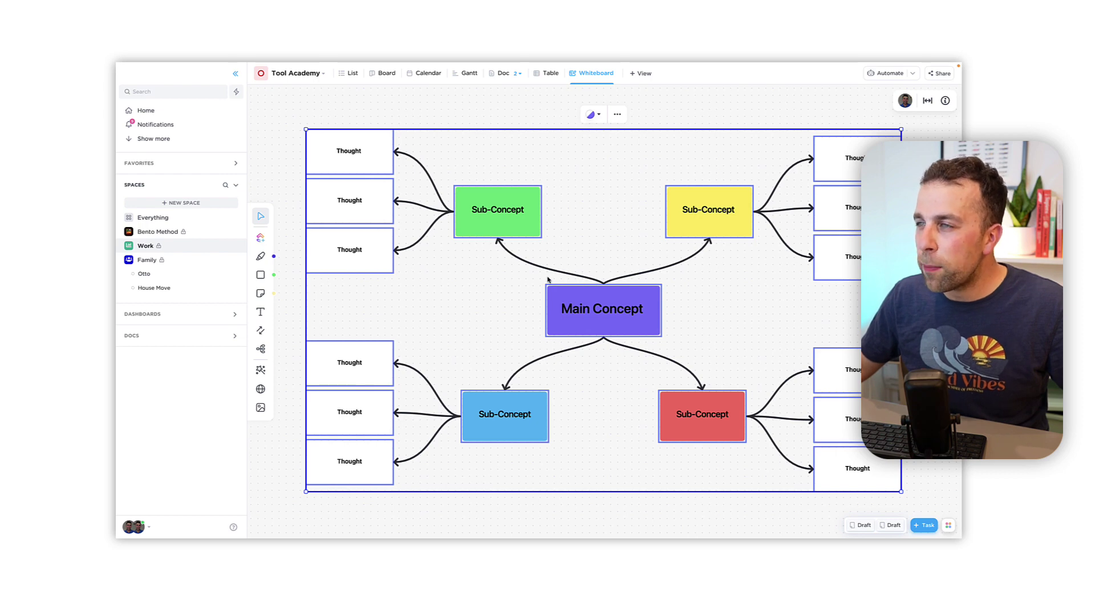
# Collapse the left sidebar so the concept map fills more of the window
pyautogui.click(235, 73)
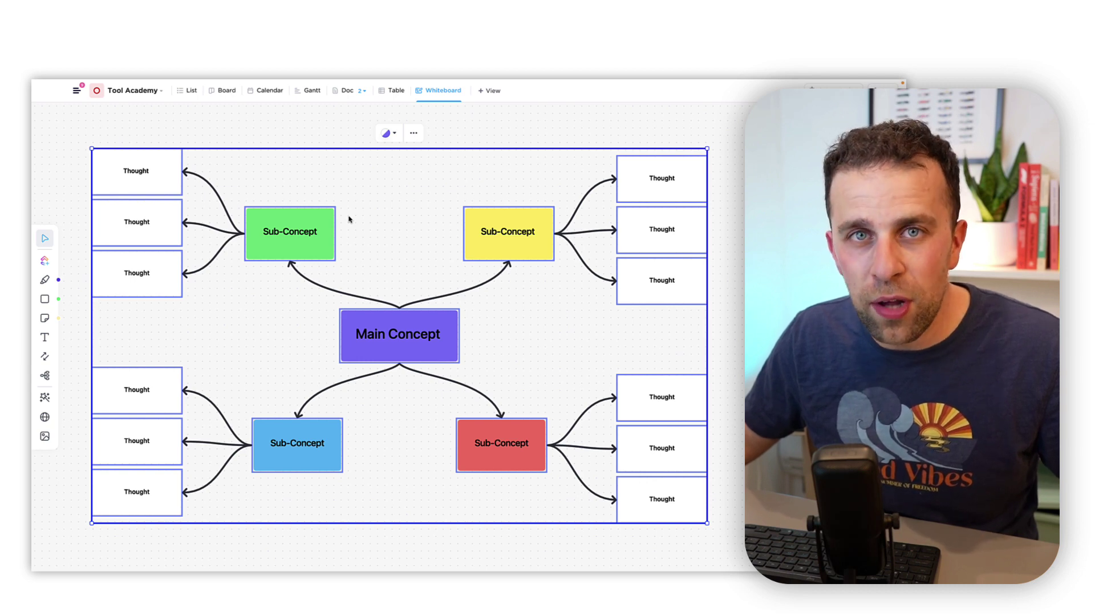
# Try the pen and shape tools, then place a blank sticky note above the green Sub-Concept
pyautogui.click(45, 281)
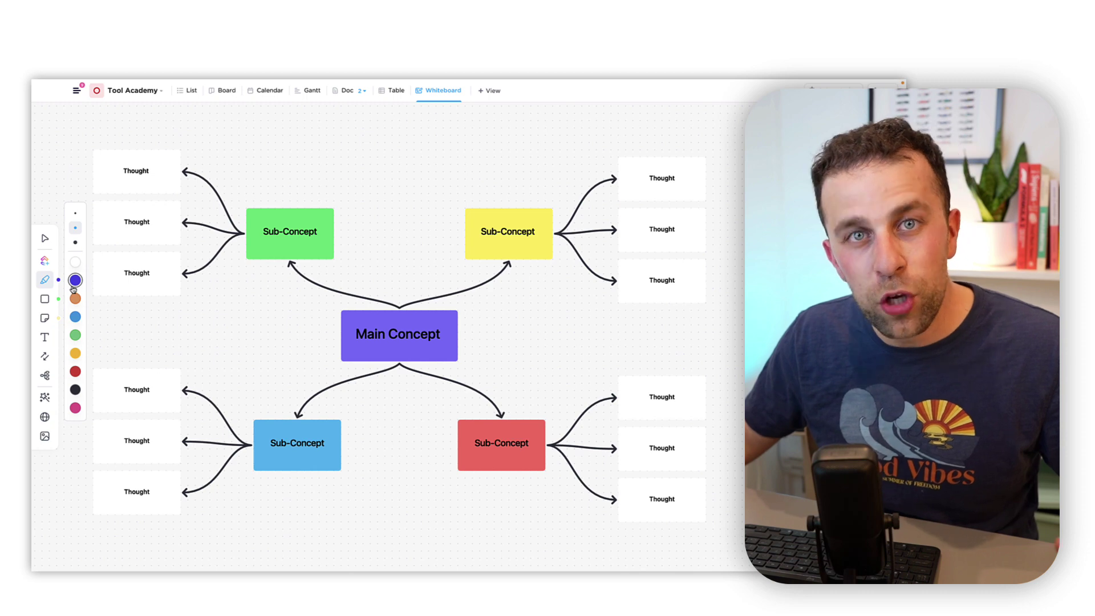
pyautogui.click(46, 301)
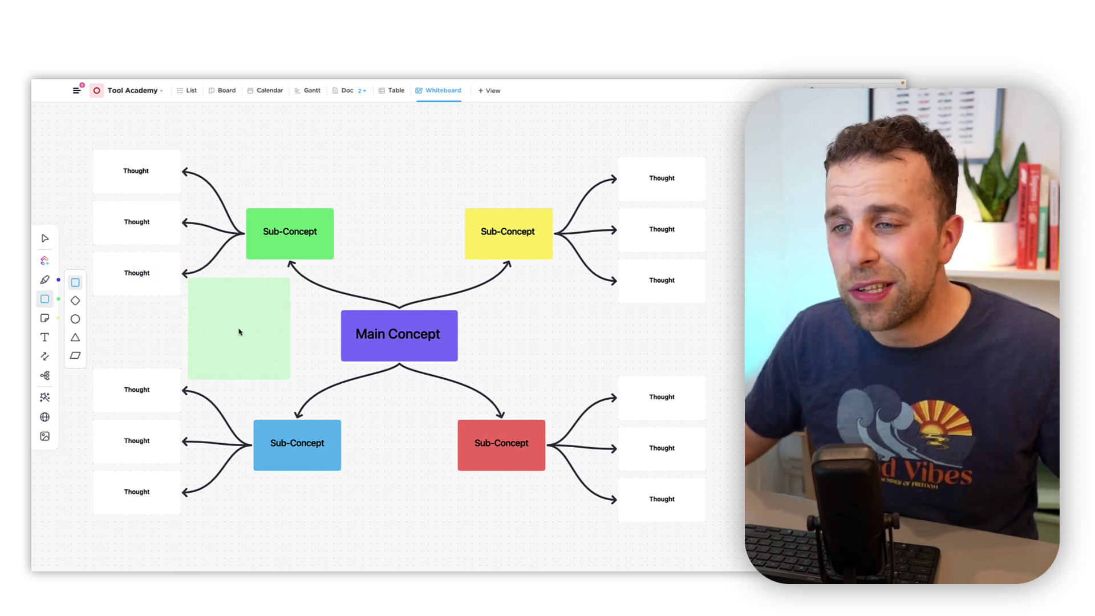
pyautogui.click(46, 320)
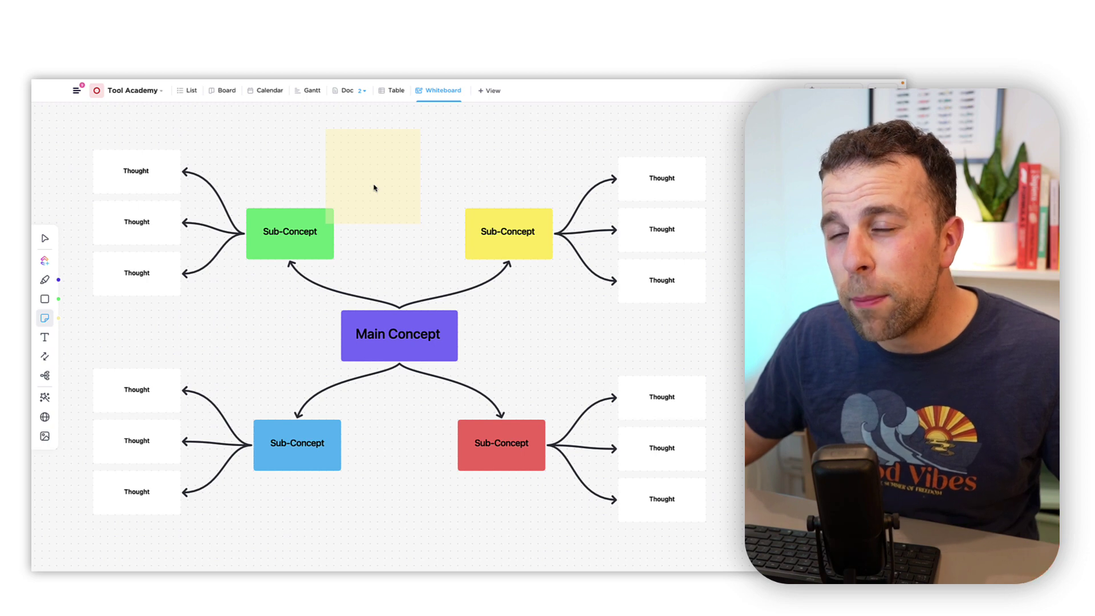
pyautogui.click(374, 188)
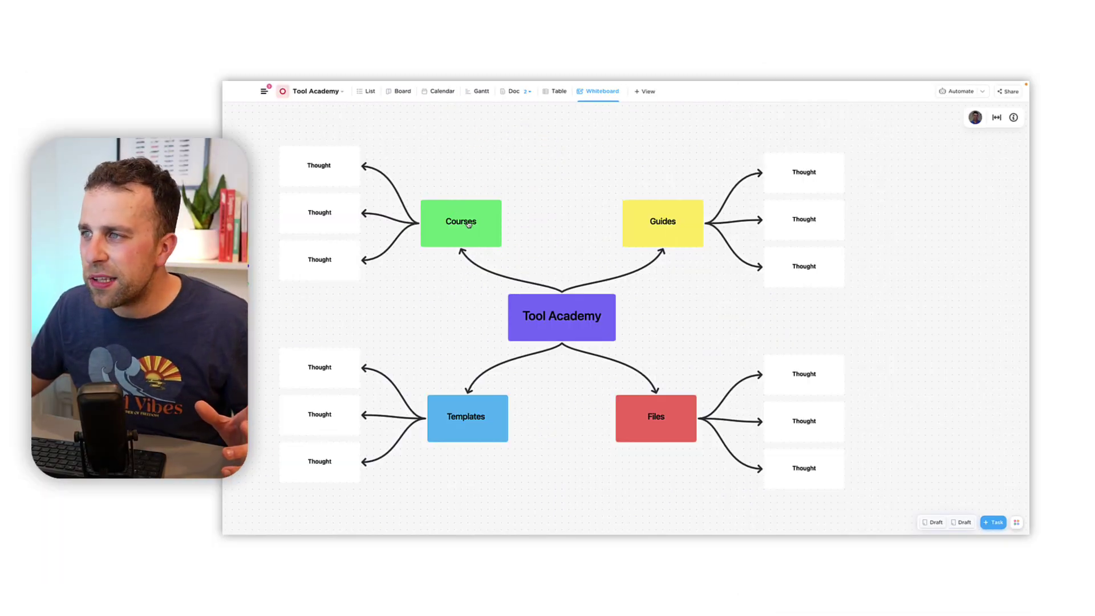
# Add a linked green note below Courses labelled 'Cohort Courses'
pyautogui.click(466, 210)
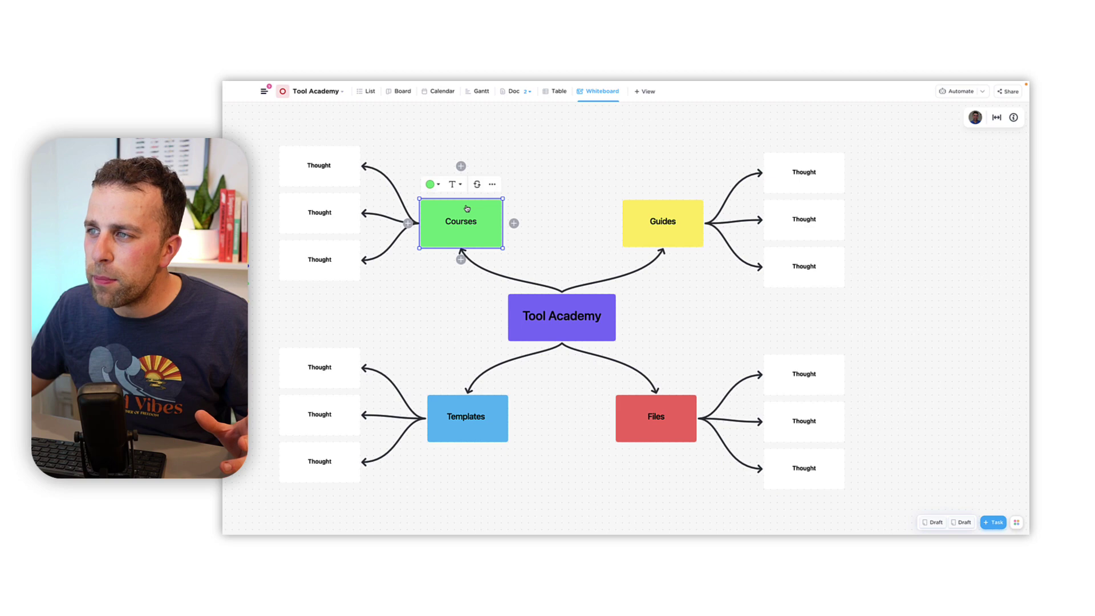
pyautogui.click(461, 261)
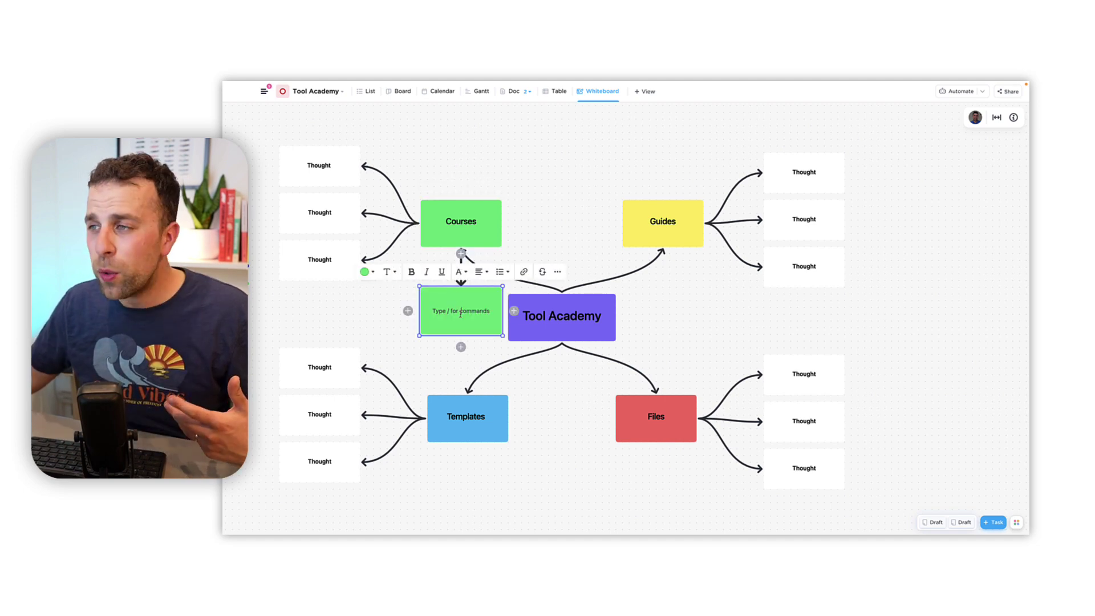
pyautogui.write('Cohort')
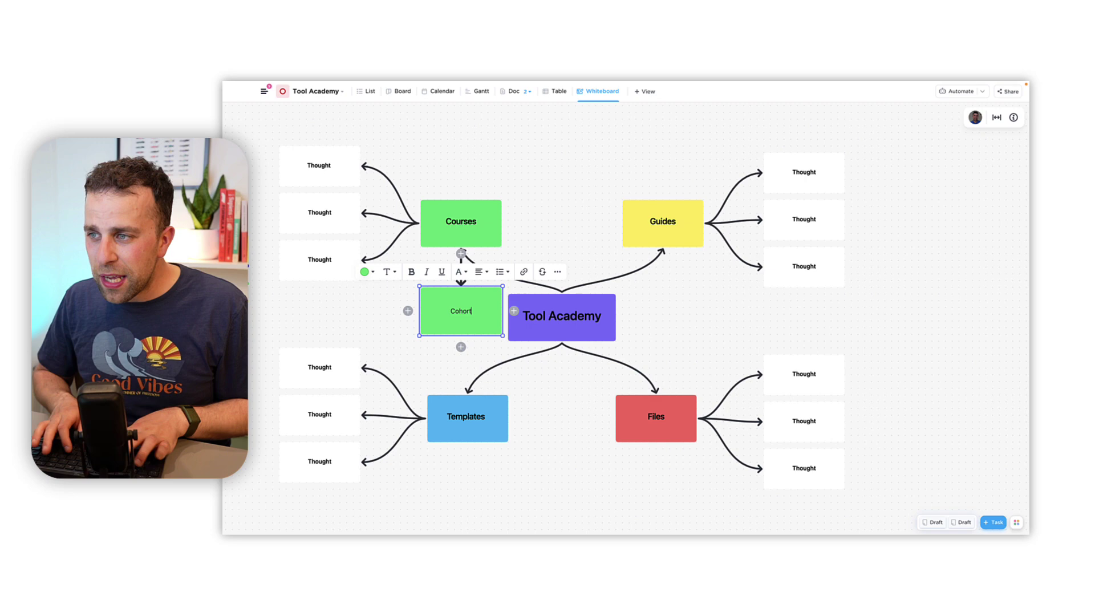
pyautogui.write(' Courses')
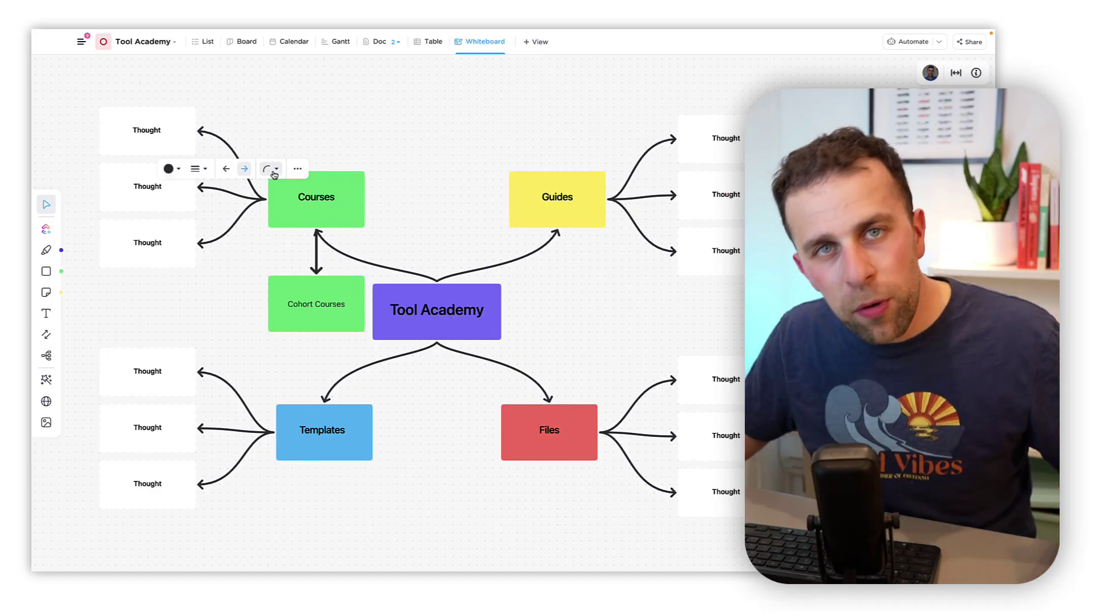
# Check the line-type options for the Courses–Cohort Courses connector, then deselect the arrow
pyautogui.click(274, 171)
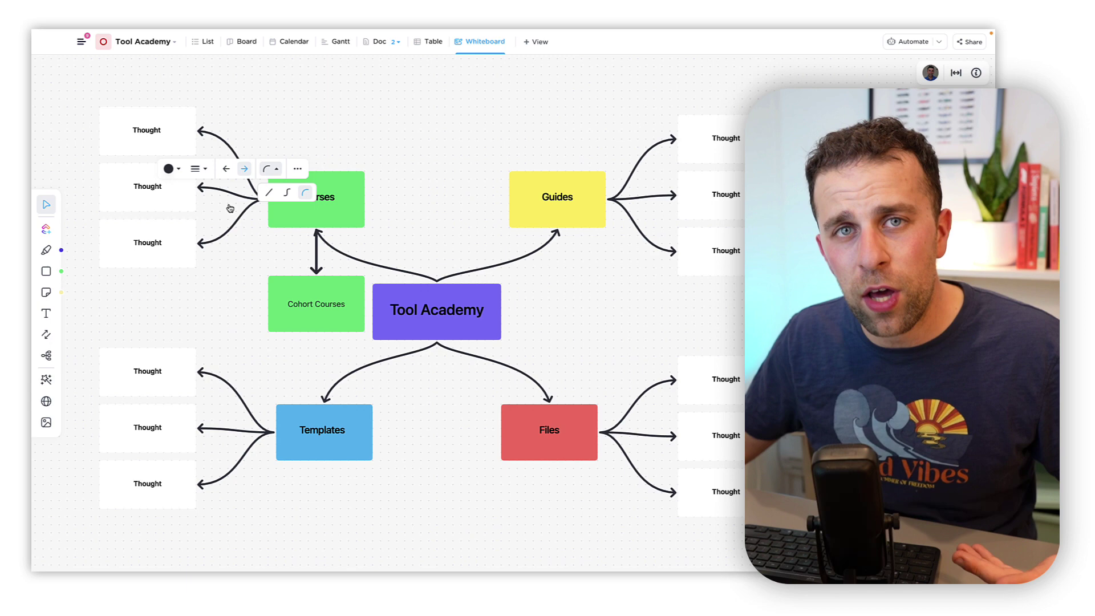
pyautogui.click(252, 225)
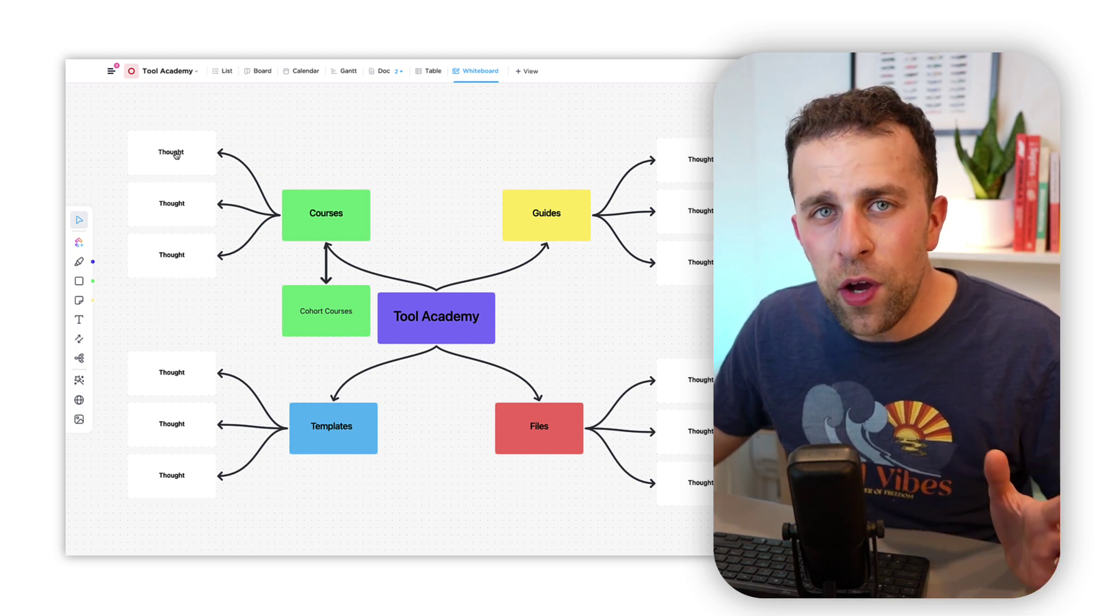
# Convert the top Thought box beside Courses into a task in the Tool Academy list
pyautogui.moveTo(238, 138); pyautogui.dragTo(425, 159)
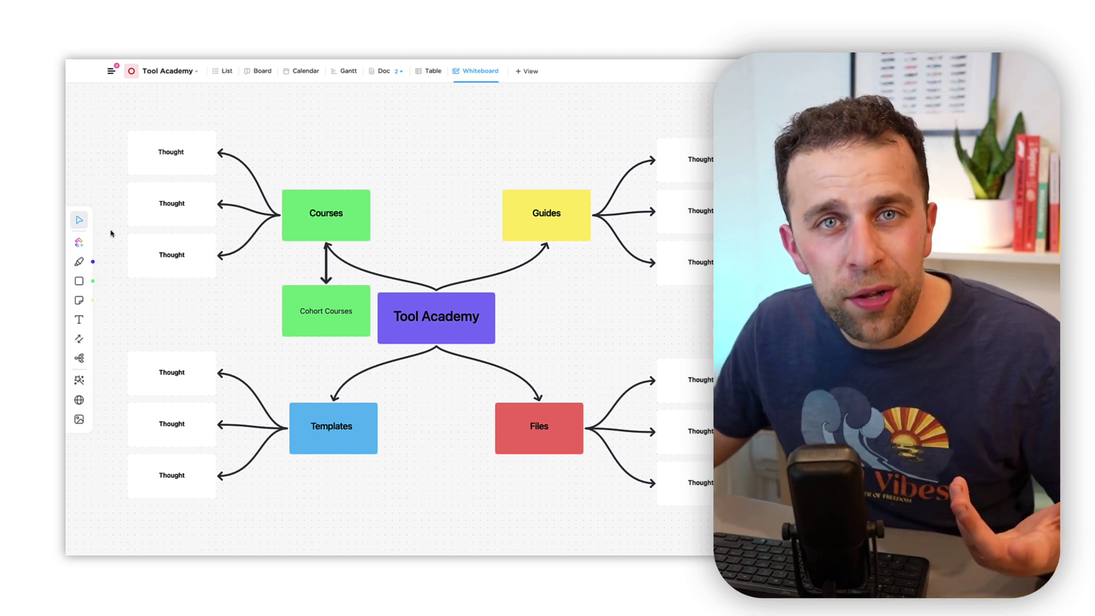
pyautogui.click(208, 152)
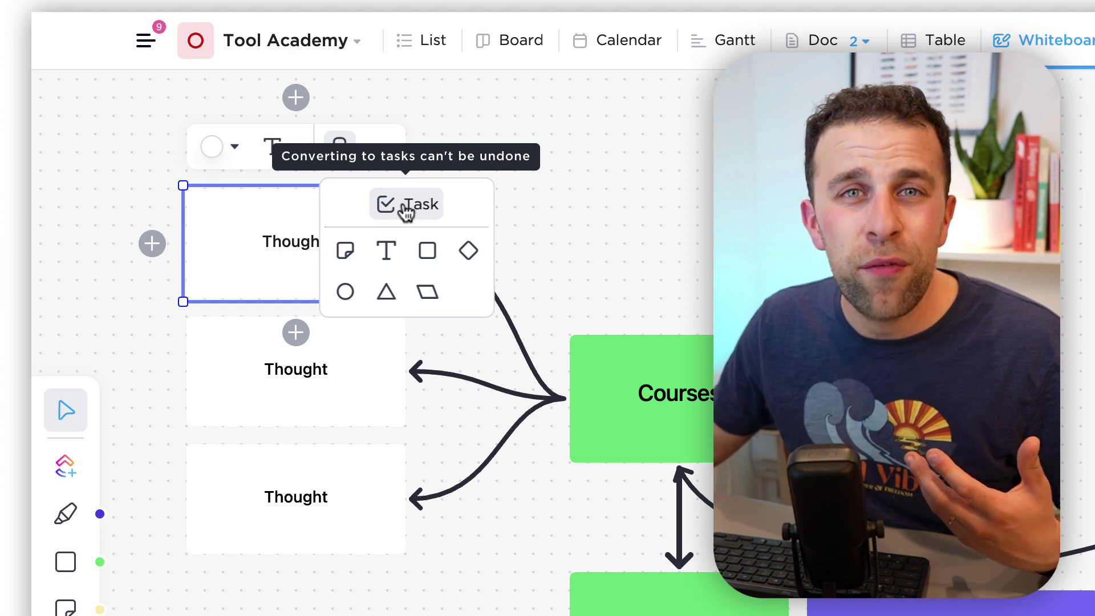
pyautogui.click(405, 211)
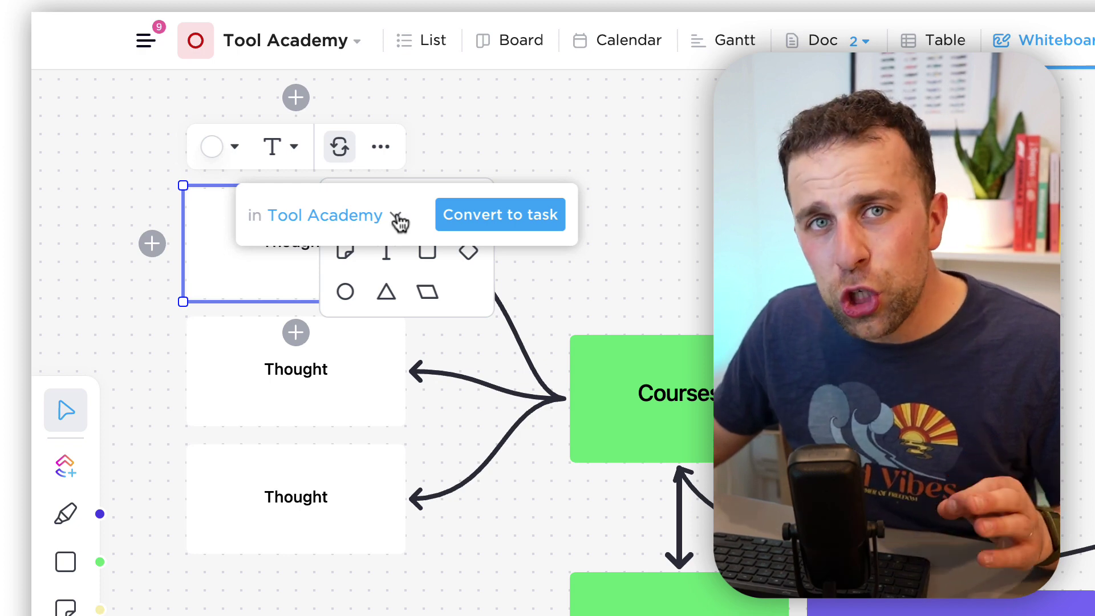
pyautogui.click(398, 218)
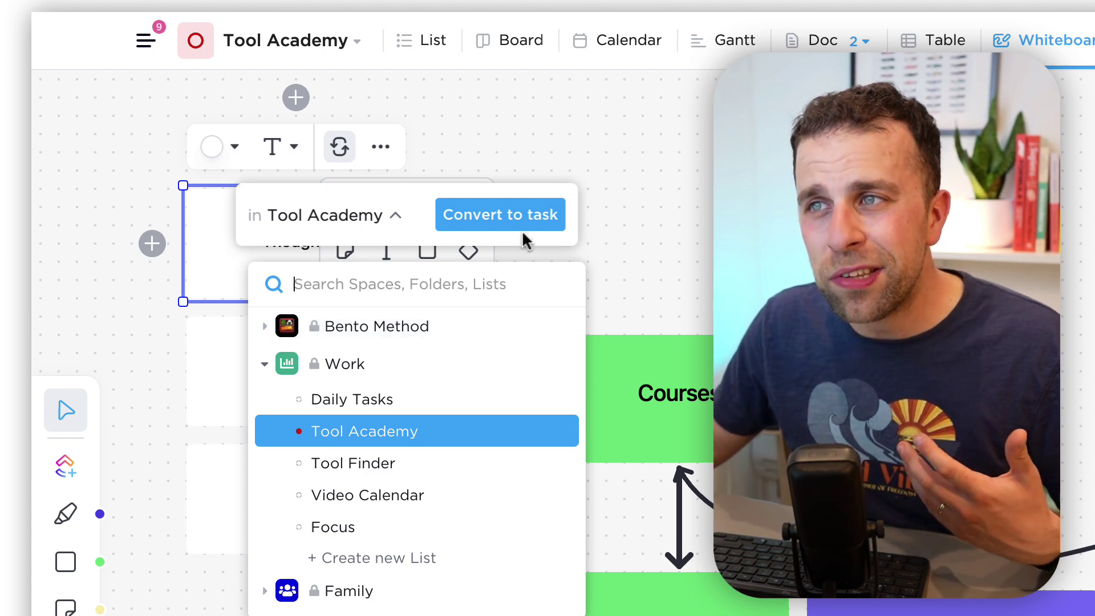
pyautogui.click(508, 215)
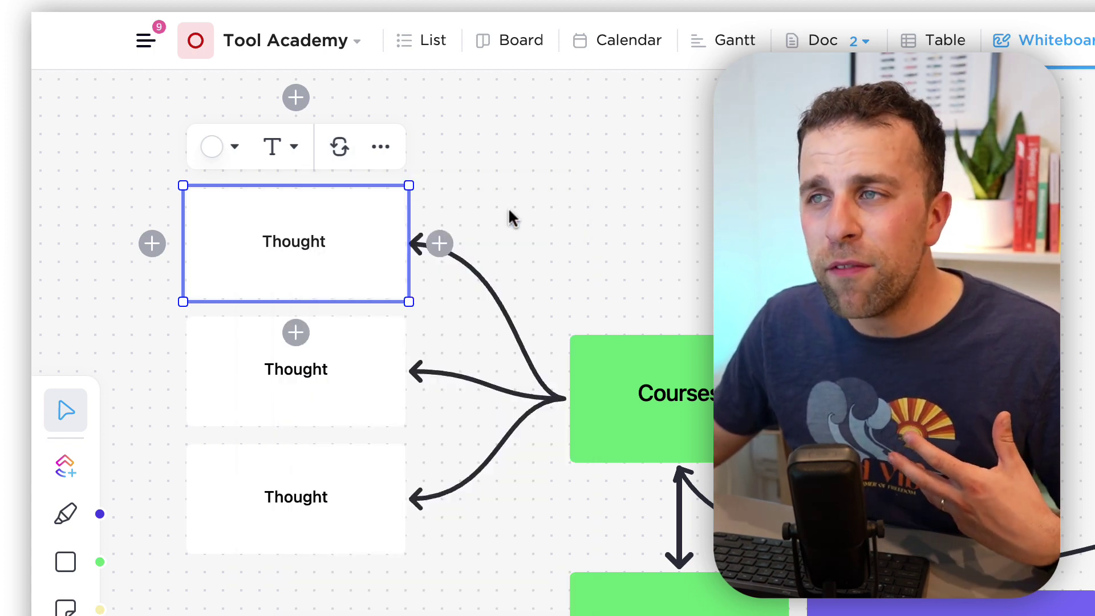
pyautogui.doubleClick(313, 245)
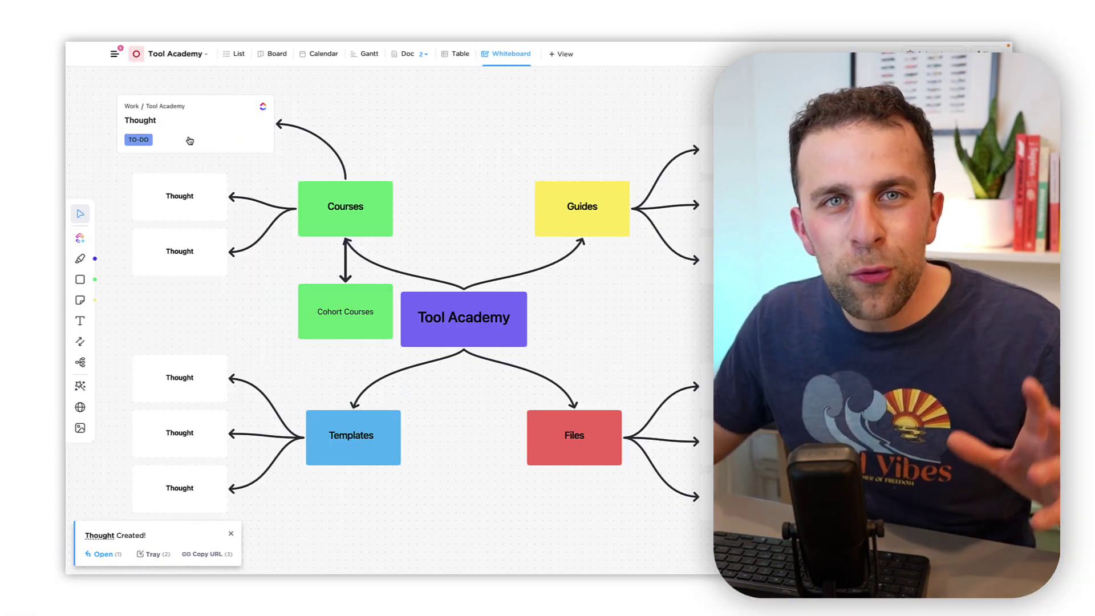
# Open the new Thought task card's full details, showing its To Do status
pyautogui.click(190, 141)
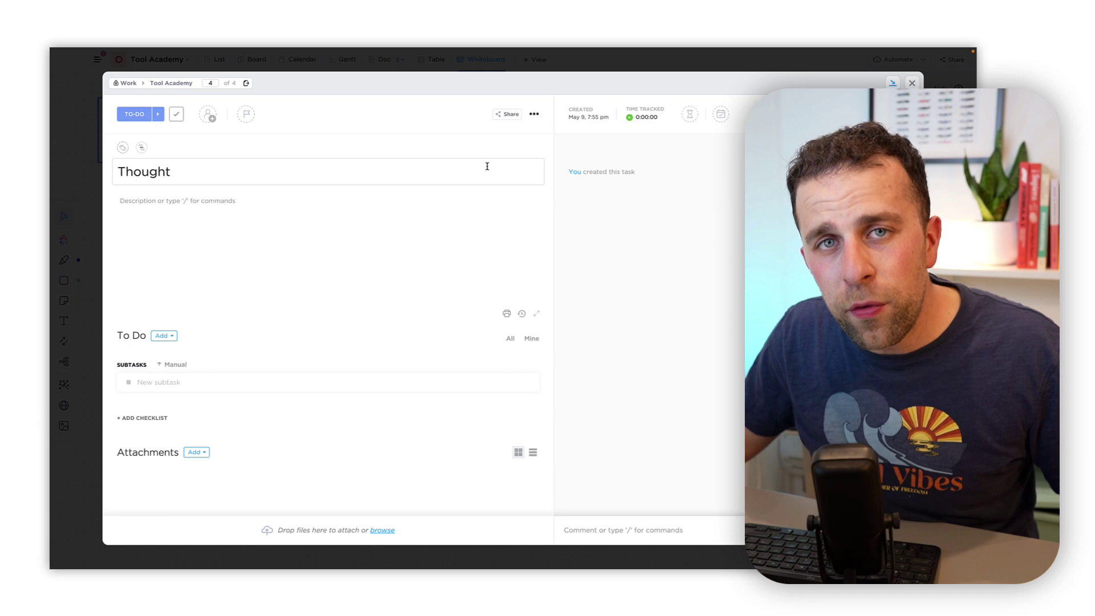
# Place the existing Yoga task from My Bento Box as a card beside Cohort Courses
pyautogui.click(89, 155)
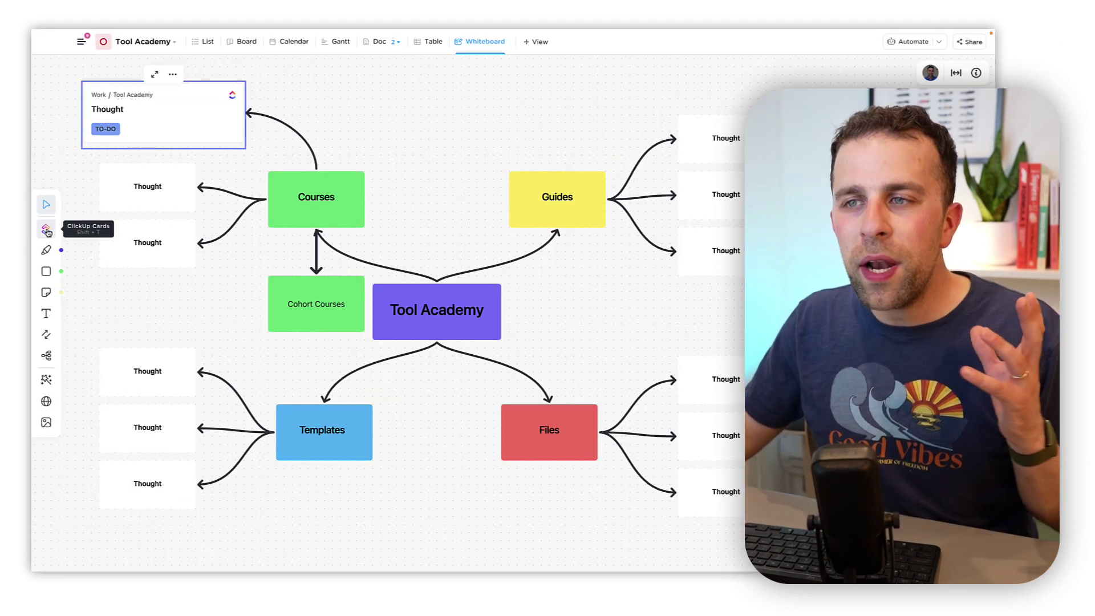
pyautogui.click(47, 231)
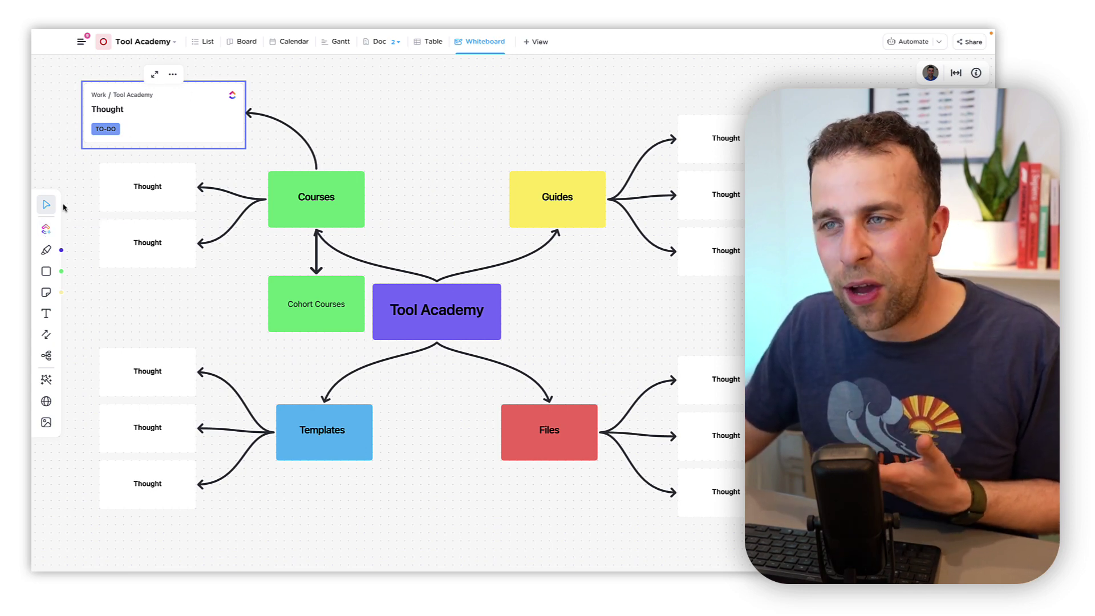
pyautogui.click(47, 230)
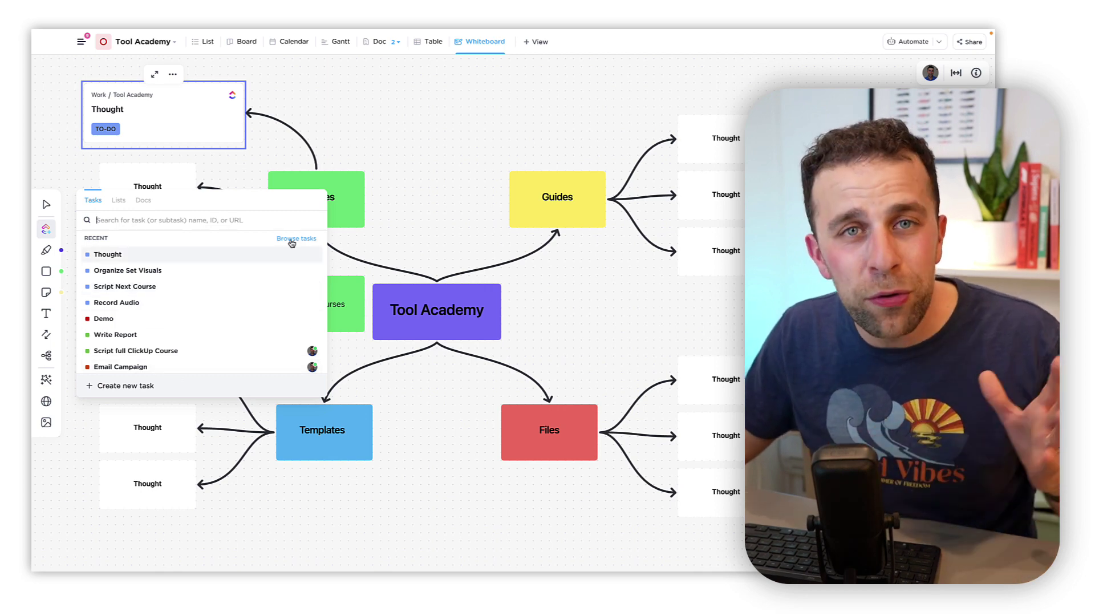
pyautogui.scroll(-2, 232, 316)
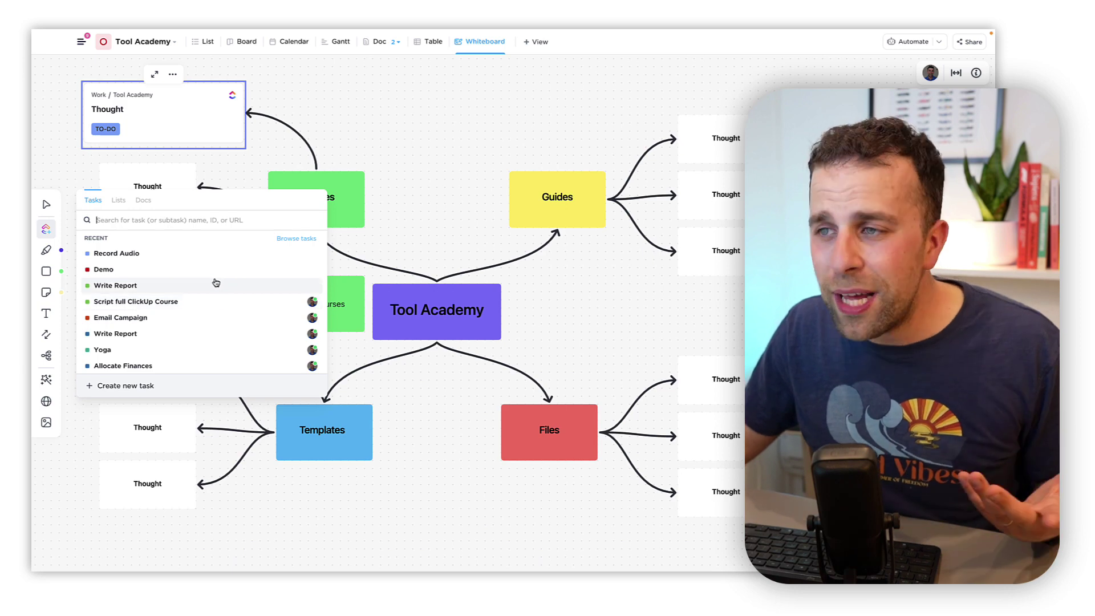
pyautogui.scroll(3, 120, 269)
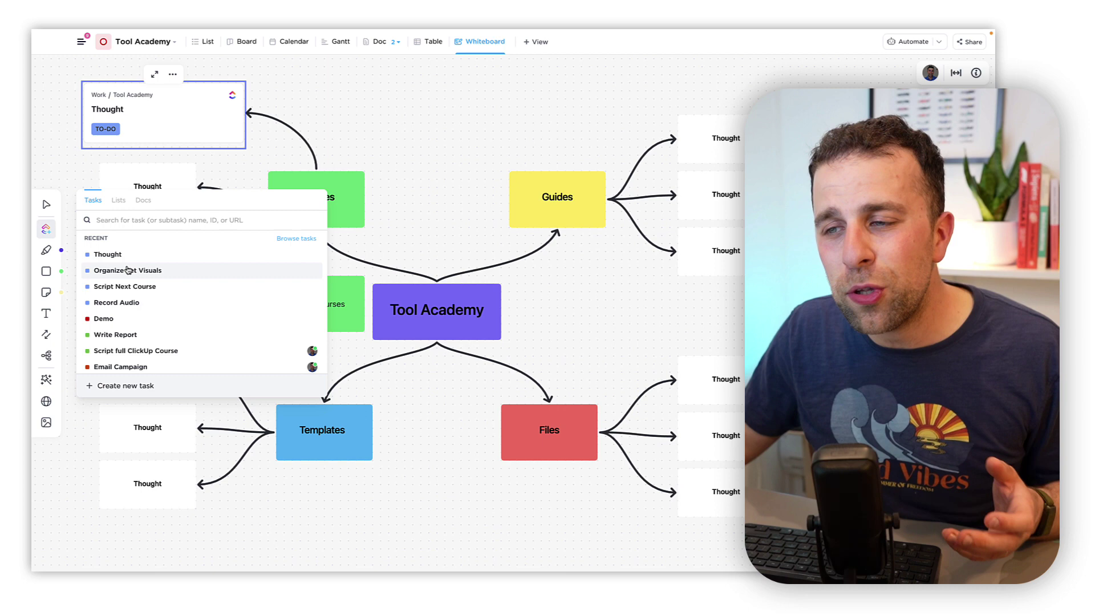
pyautogui.scroll(-3, 130, 311)
pyautogui.scroll(-1, 131, 311)
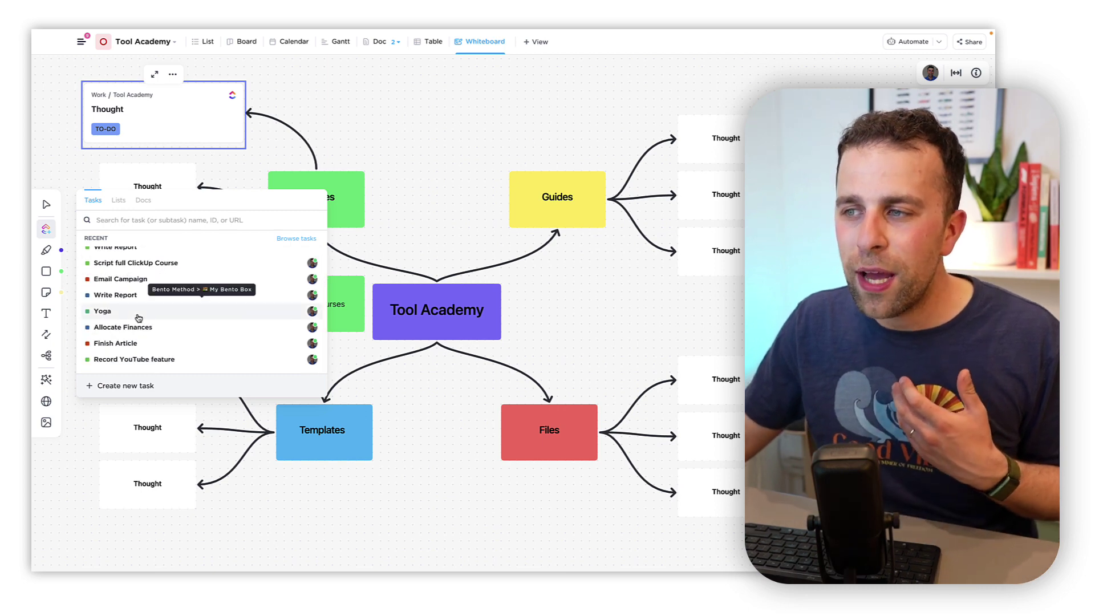
pyautogui.click(130, 313)
pyautogui.moveTo(529, 321); pyautogui.dragTo(186, 306)
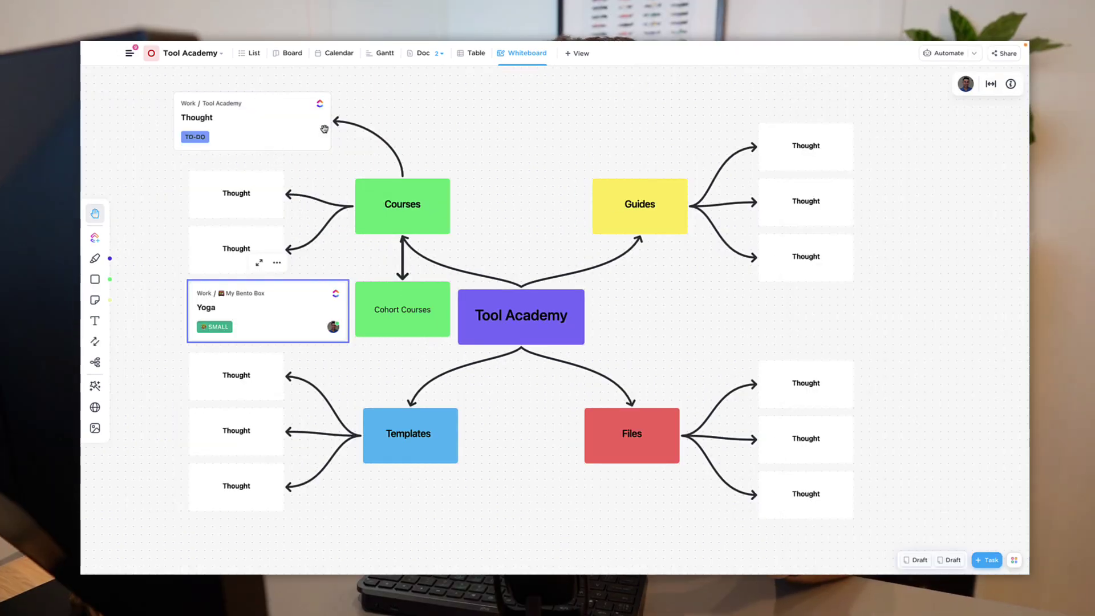
# Move the Yoga card further left beneath the Courses thoughts
pyautogui.moveTo(379, 115)
pyautogui.mouseDown()
pyautogui.moveTo(491, 153)
pyautogui.moveTo(360, 146)
pyautogui.moveTo(367, 123)
pyautogui.mouseUp()
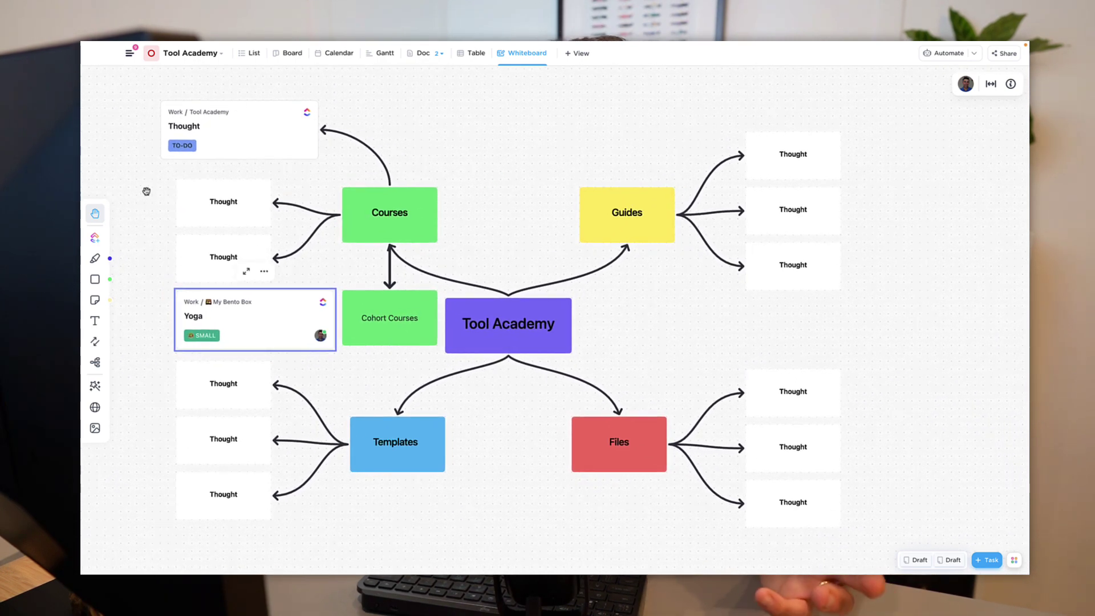
pyautogui.click(95, 213)
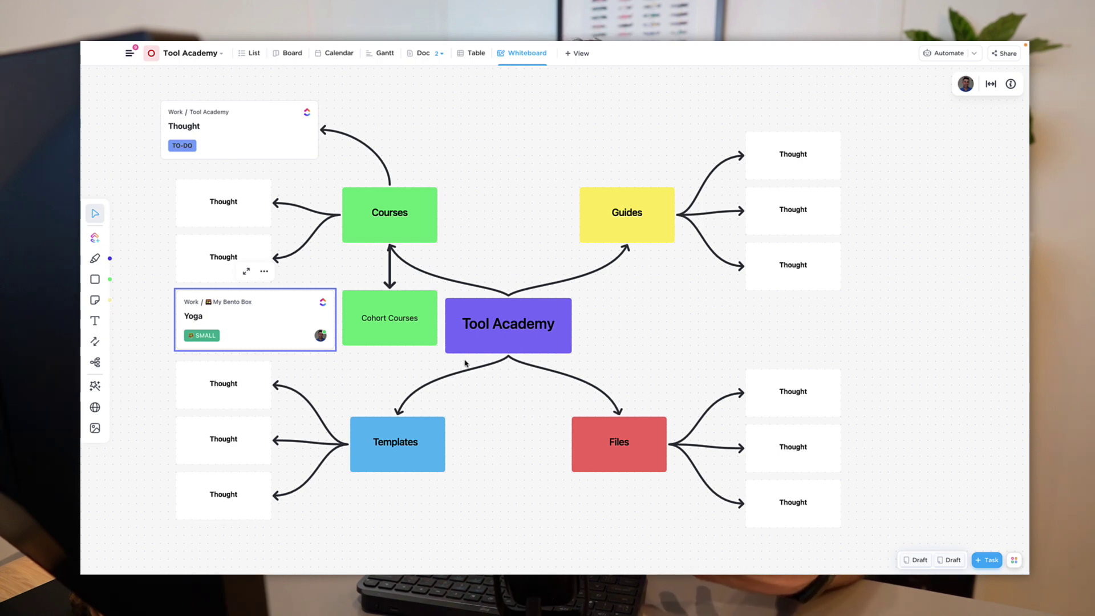
pyautogui.moveTo(289, 303); pyautogui.dragTo(250, 300)
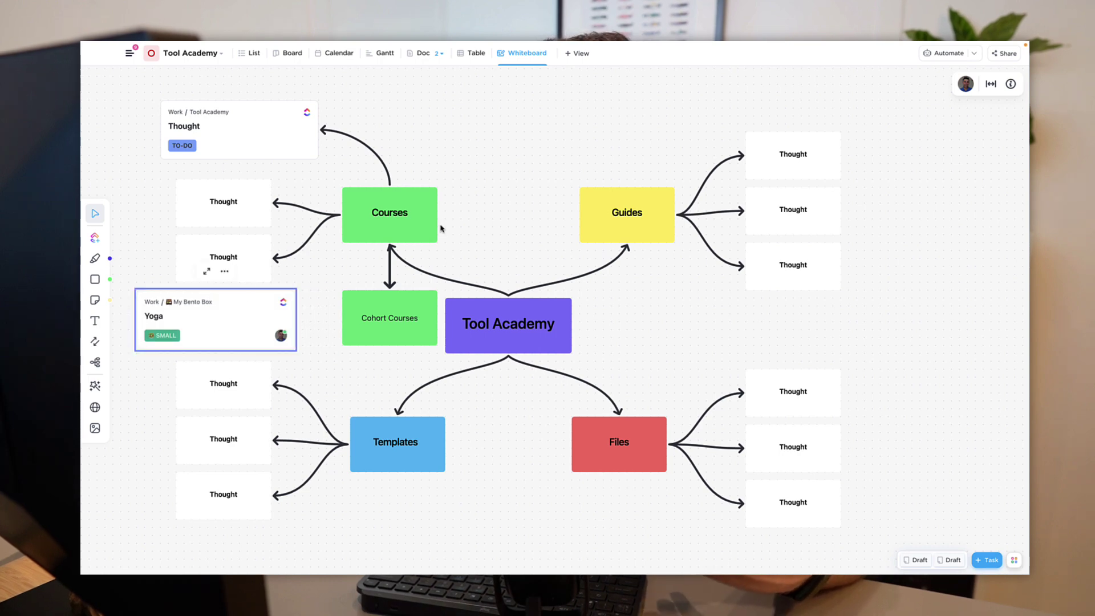
# Shrink the Courses box slightly and fit the whole map in view
pyautogui.click(426, 217)
pyautogui.moveTo(437, 187); pyautogui.dragTo(421, 201)
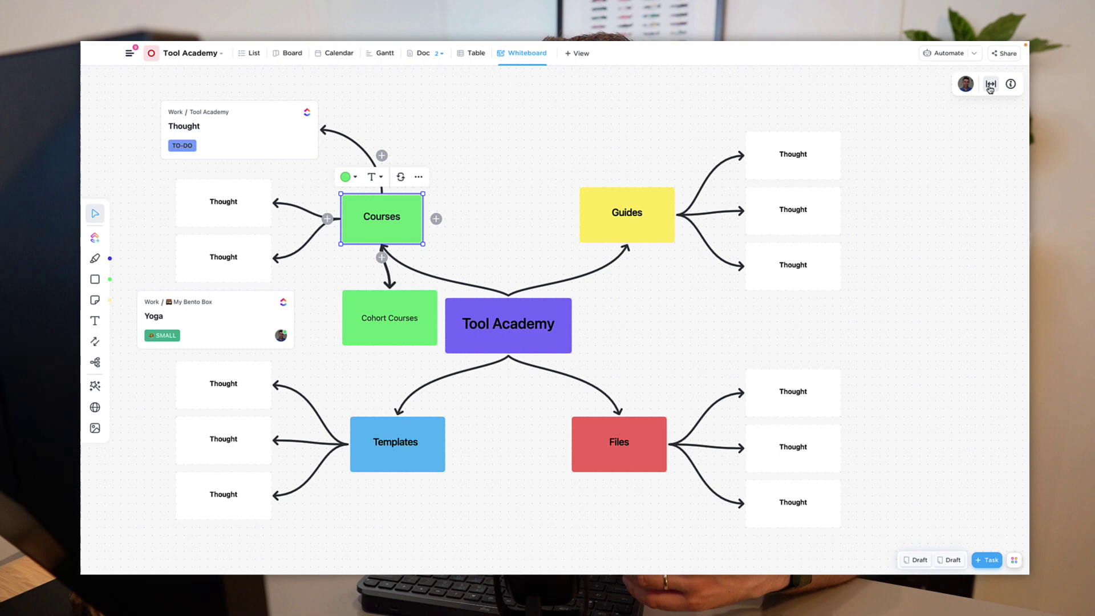
pyautogui.click(991, 84)
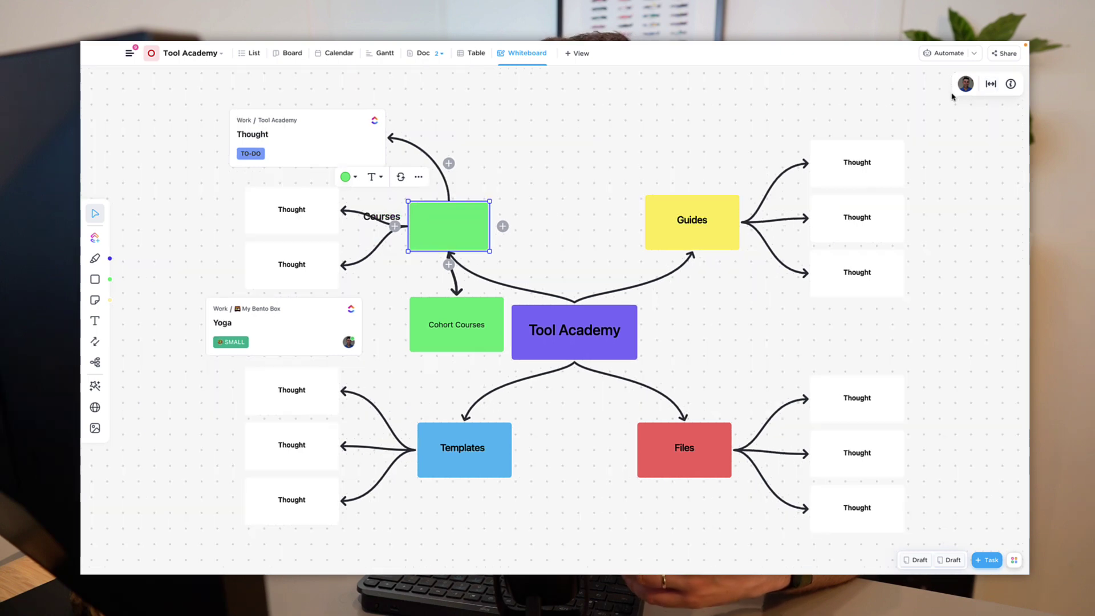